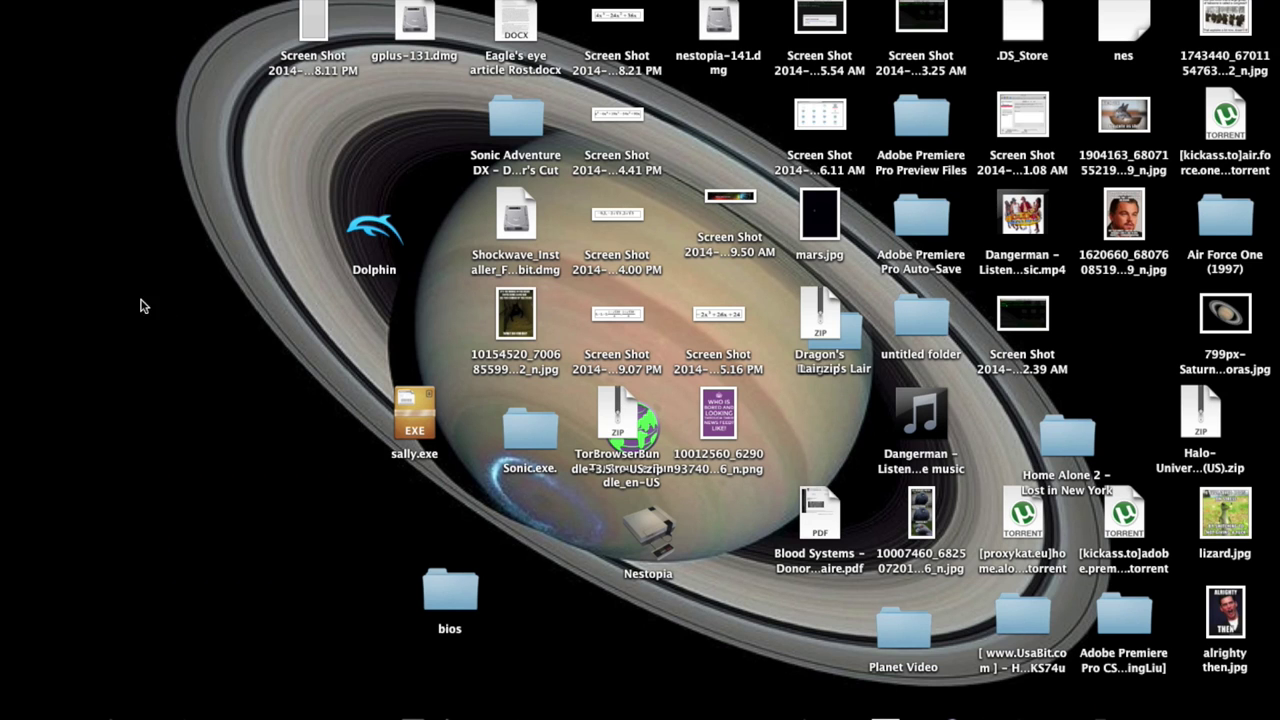
# - Launch the Dolphin emulator from the desktop and move its window higher on the screen
pyautogui.click(378, 240)
pyautogui.click(378, 240)
pyautogui.doubleClick(378, 241)
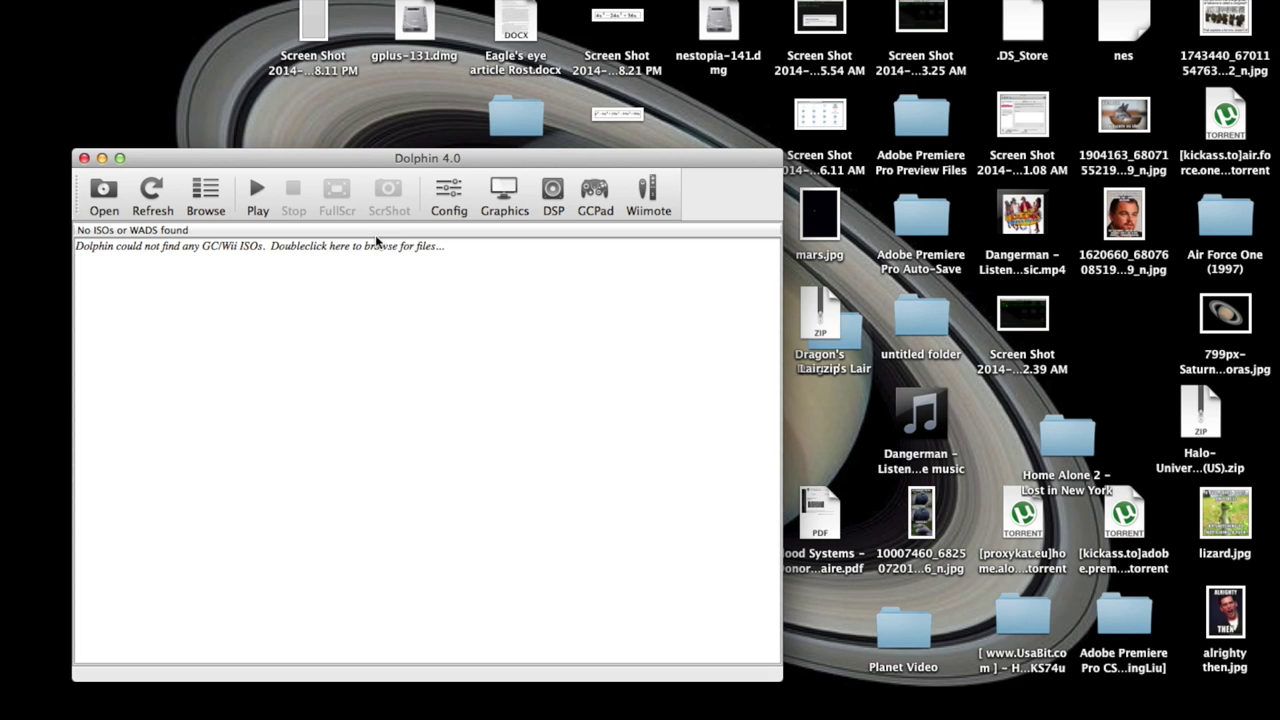
pyautogui.moveTo(420, 155); pyautogui.dragTo(417, 77)
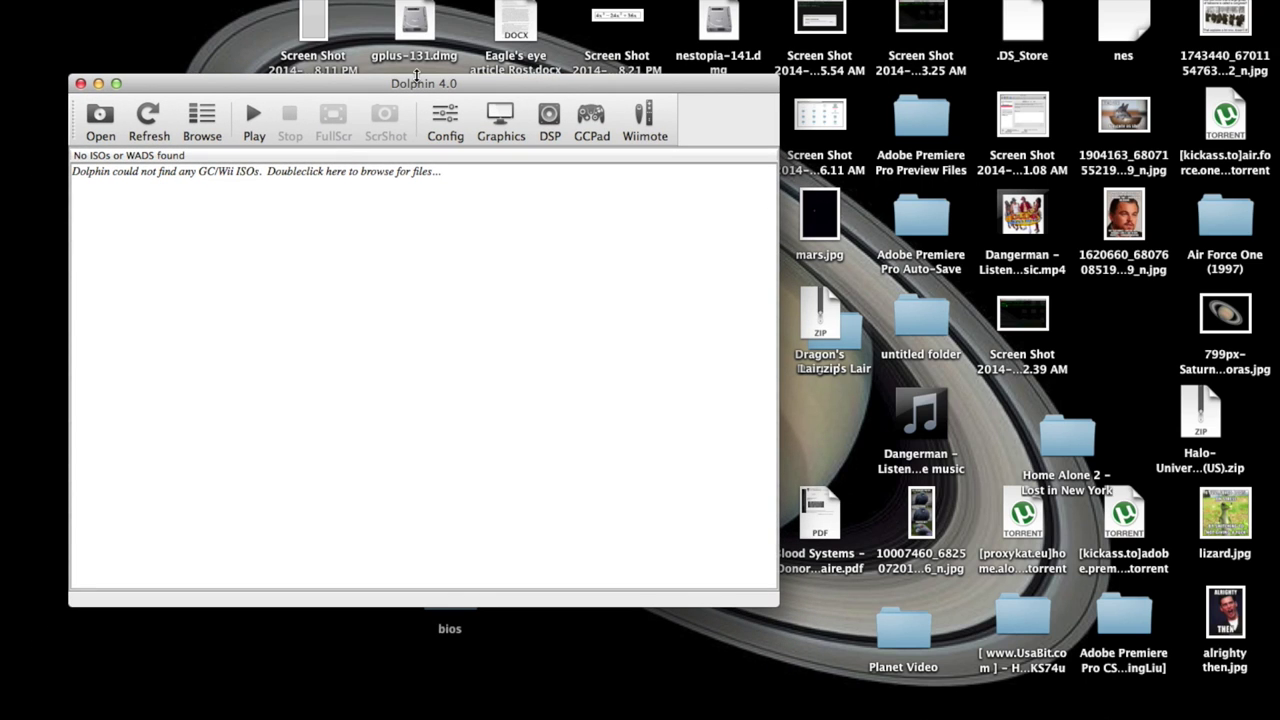
# - Open the GameCube pad configuration, move its window clear, and check the full name of the Pad 1 input device
pyautogui.click(593, 117)
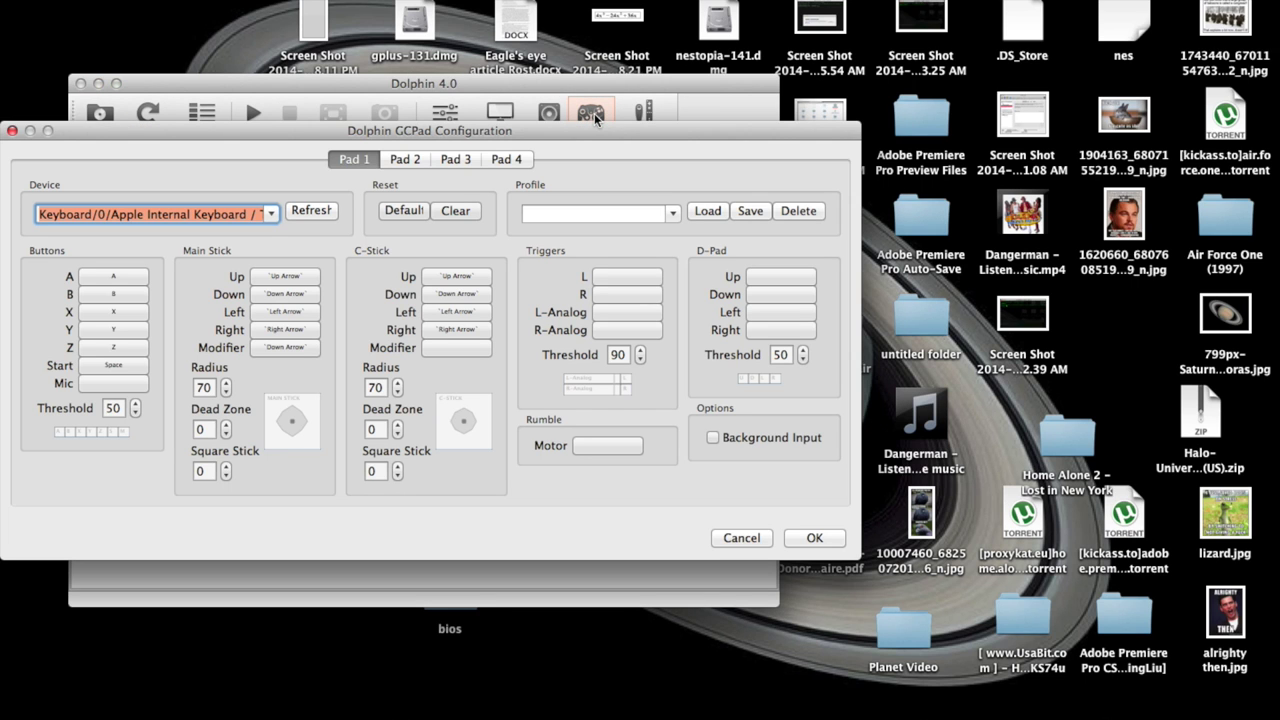
pyautogui.moveTo(600, 134); pyautogui.dragTo(702, 35)
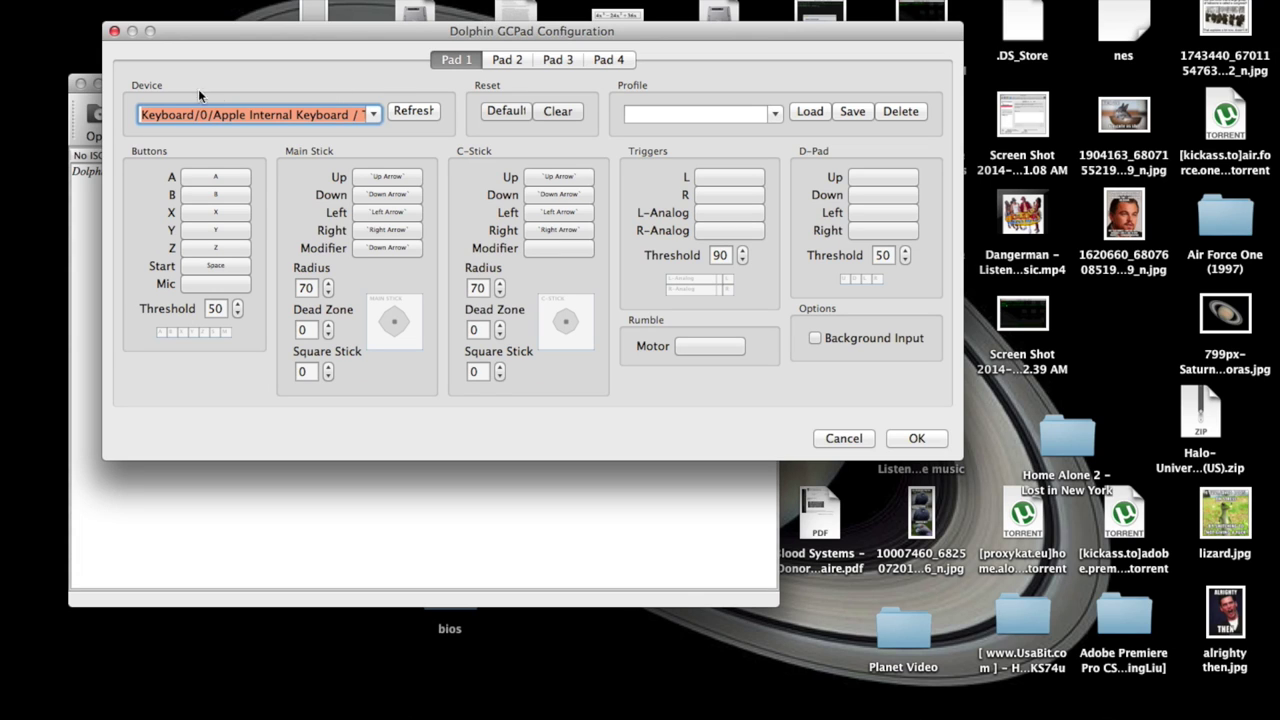
pyautogui.moveTo(228, 114); pyautogui.dragTo(380, 128)
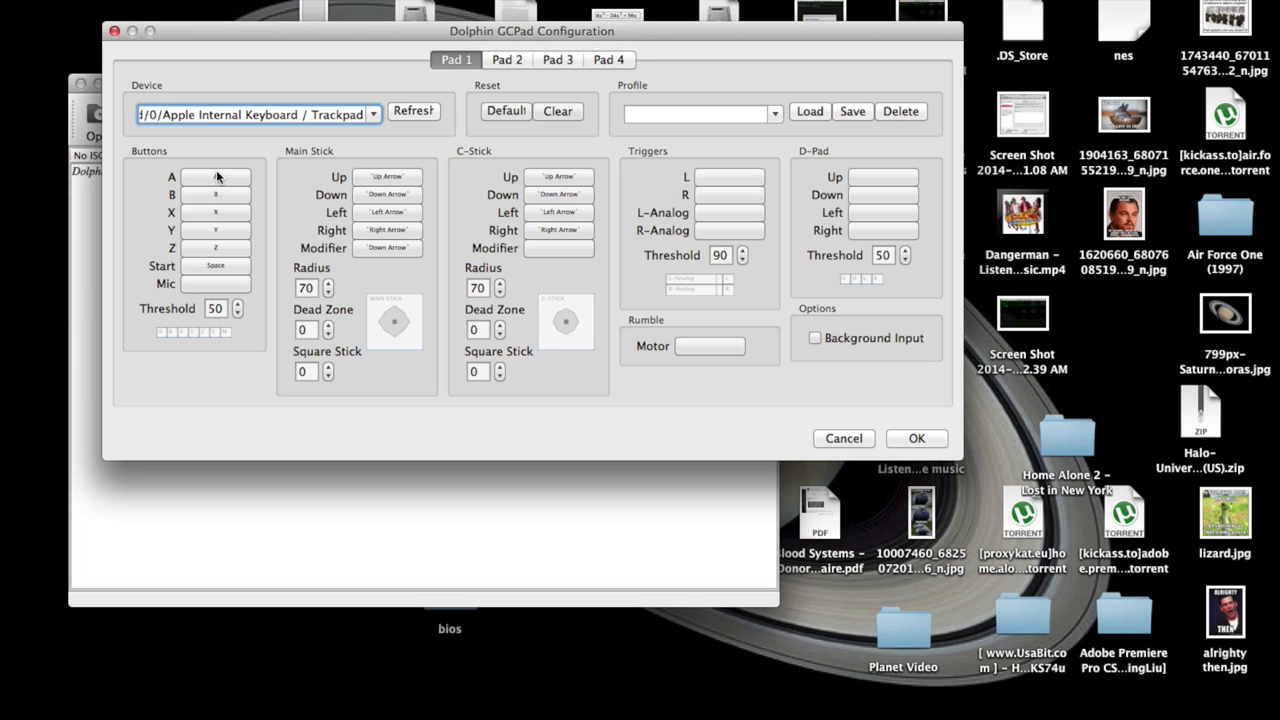
# - Map Pad 1's A button to the N key and remove the stray letter from the device name
pyautogui.click(218, 177)
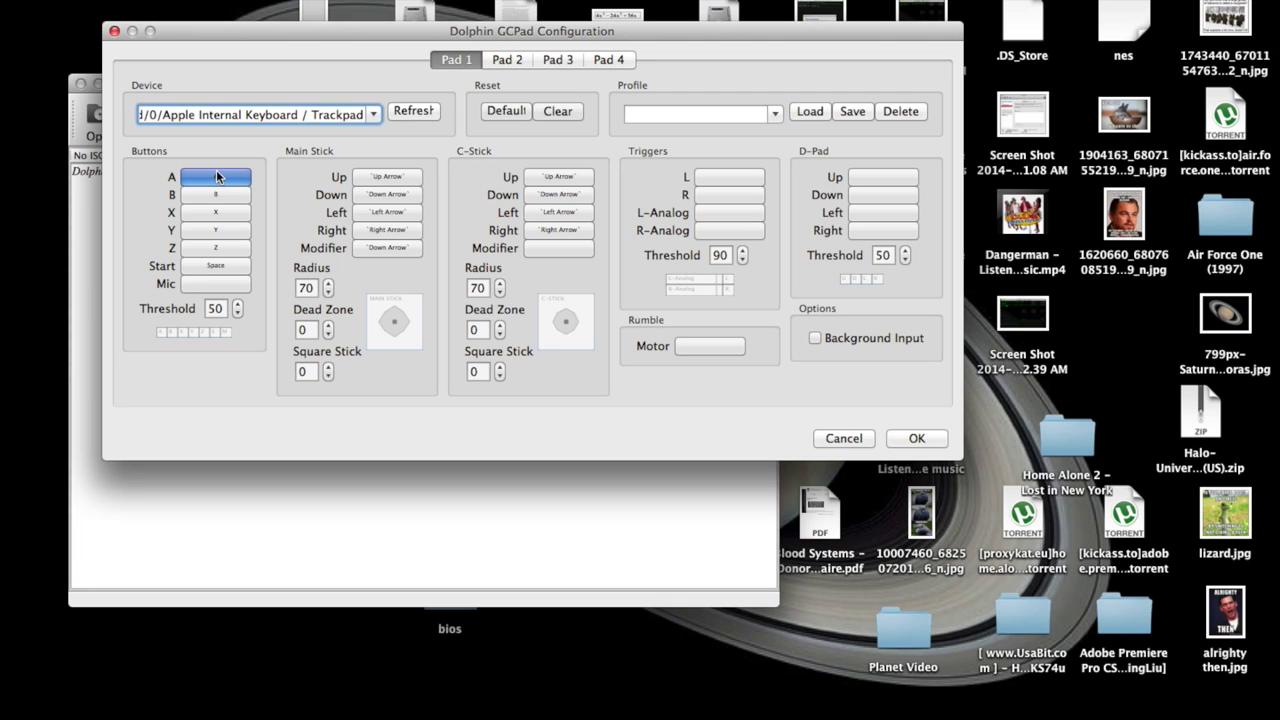
pyautogui.click(240, 177)
pyautogui.click(240, 177)
pyautogui.press('n')
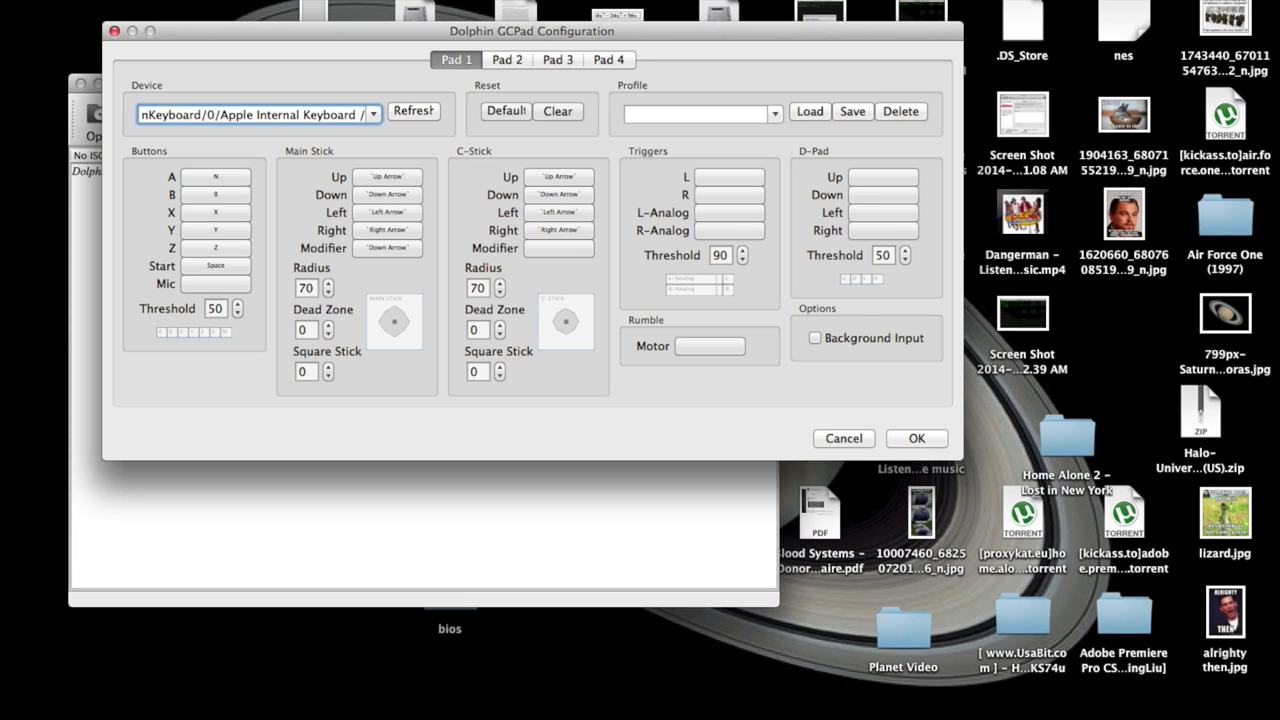
pyautogui.press('BackSpace')
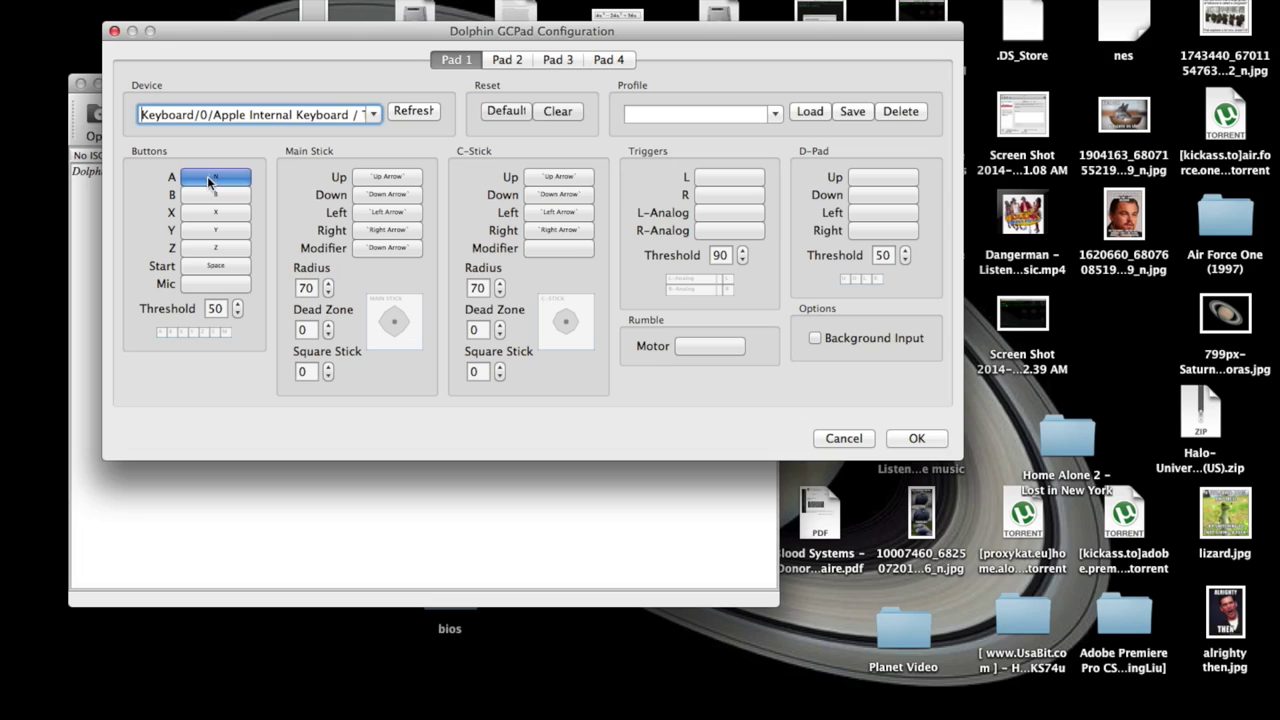
# - Map Pad 1's A button to the A key and accept the controller configuration
pyautogui.click(208, 178)
pyautogui.click(208, 178)
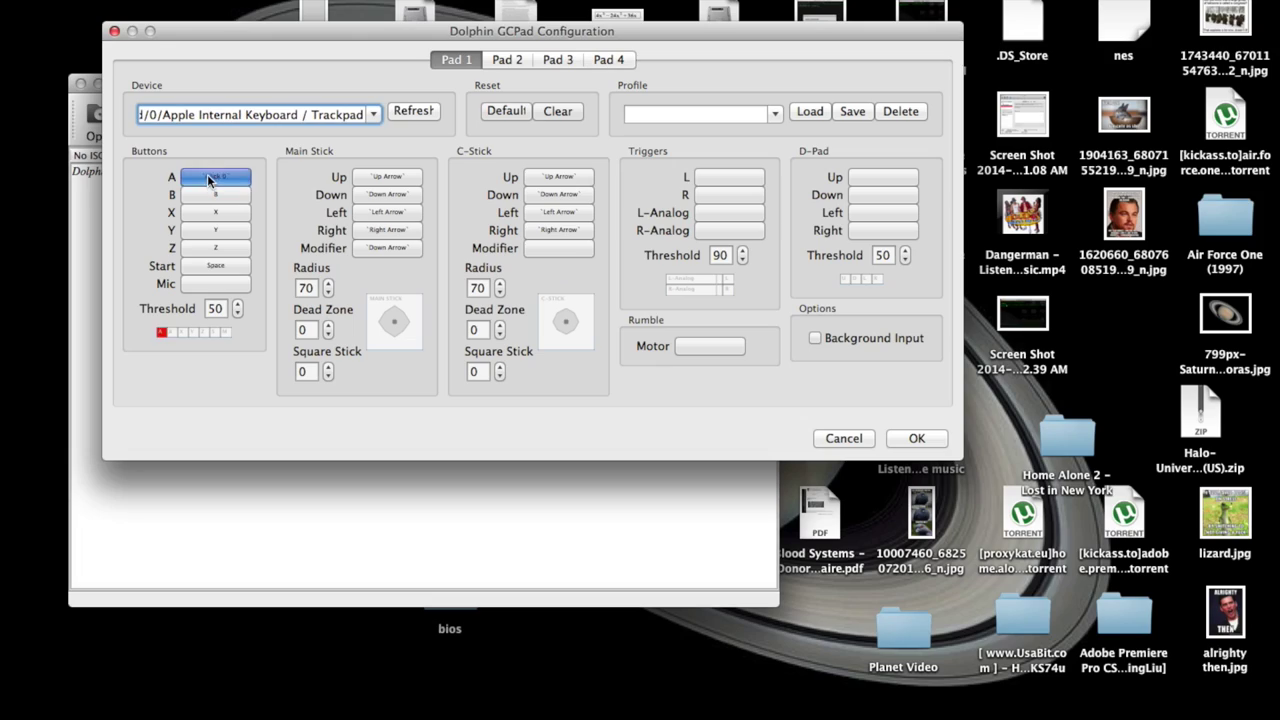
pyautogui.press('a')
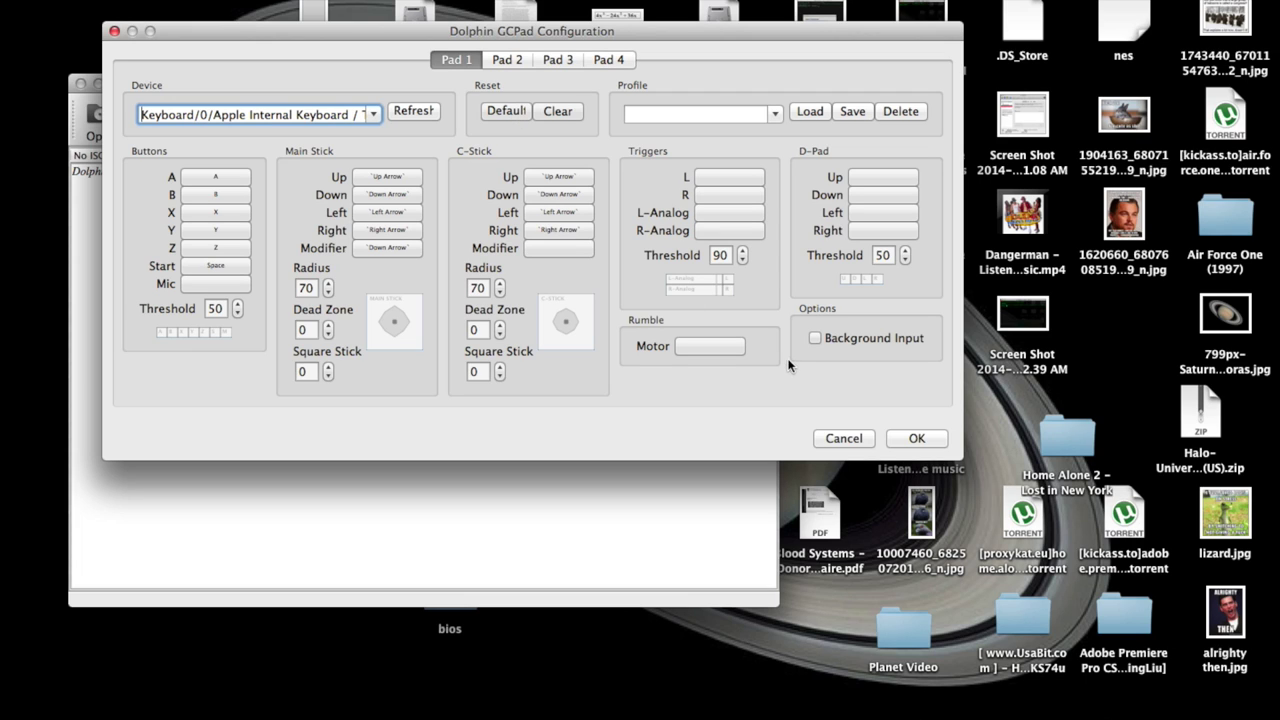
pyautogui.click(902, 437)
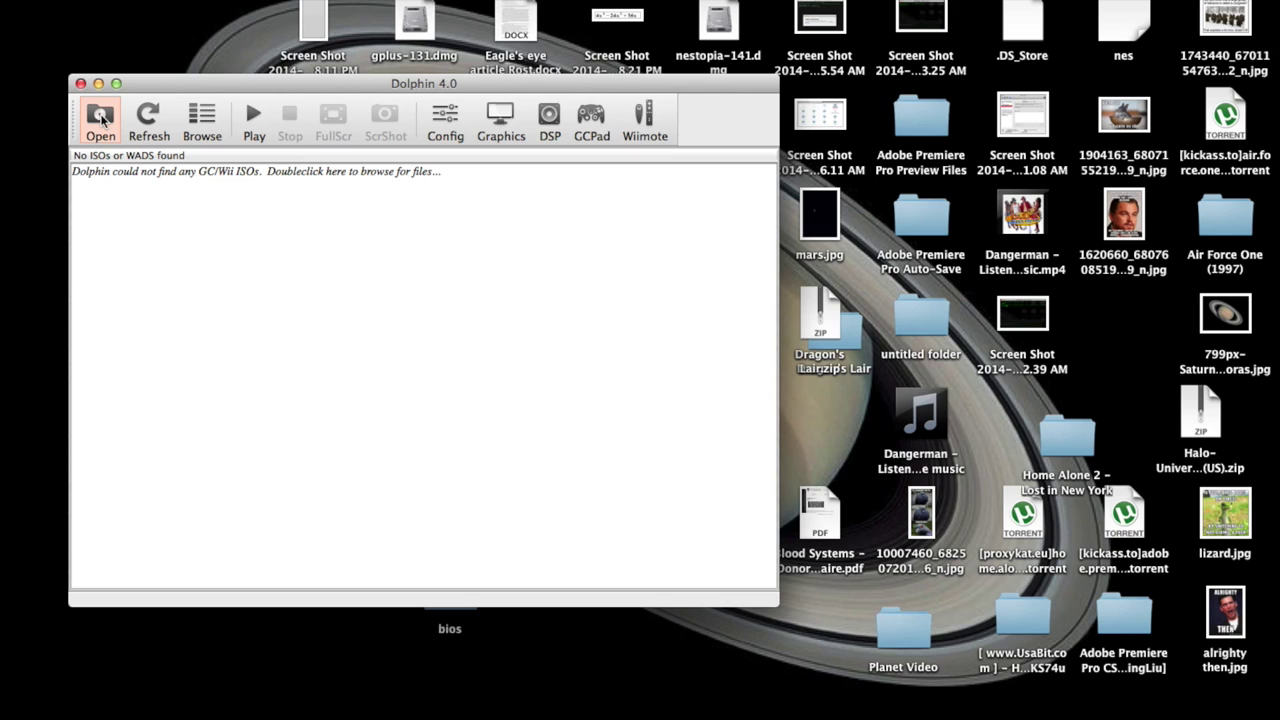
# - Load the Sonic Adventure DX Director's Cut ISO from its folder to start the game
pyautogui.click(101, 118)
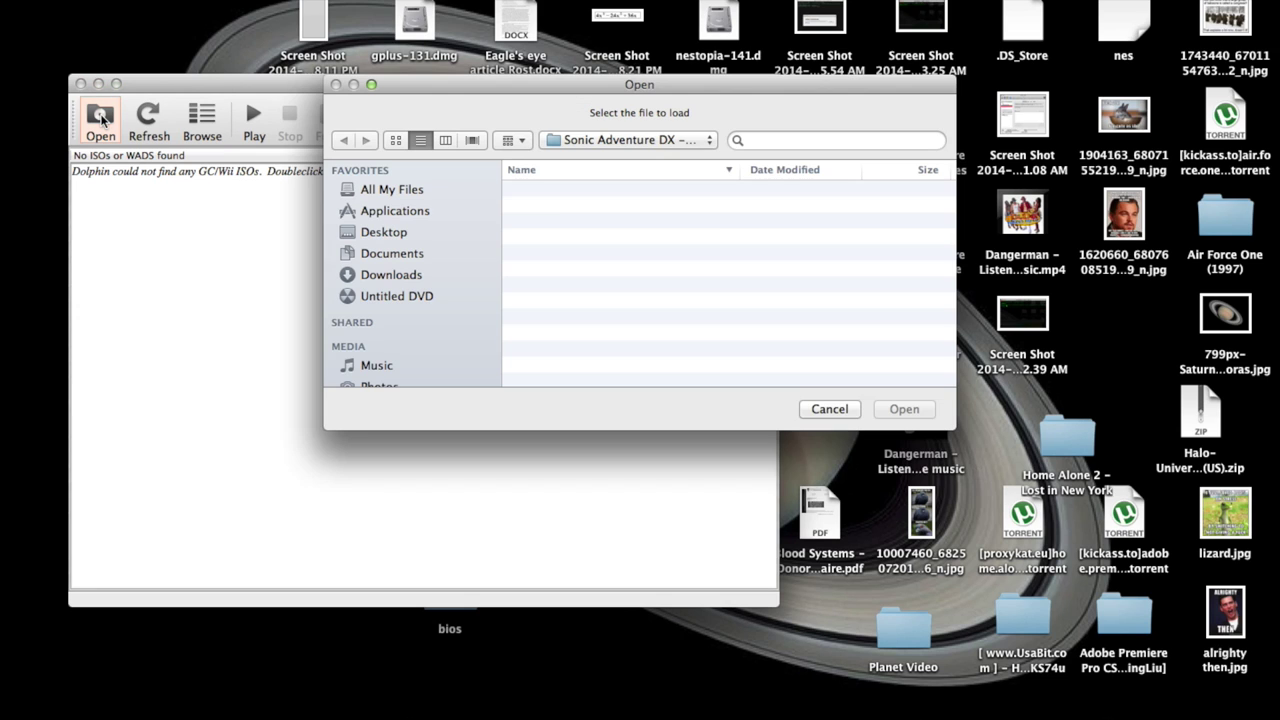
pyautogui.click(592, 192)
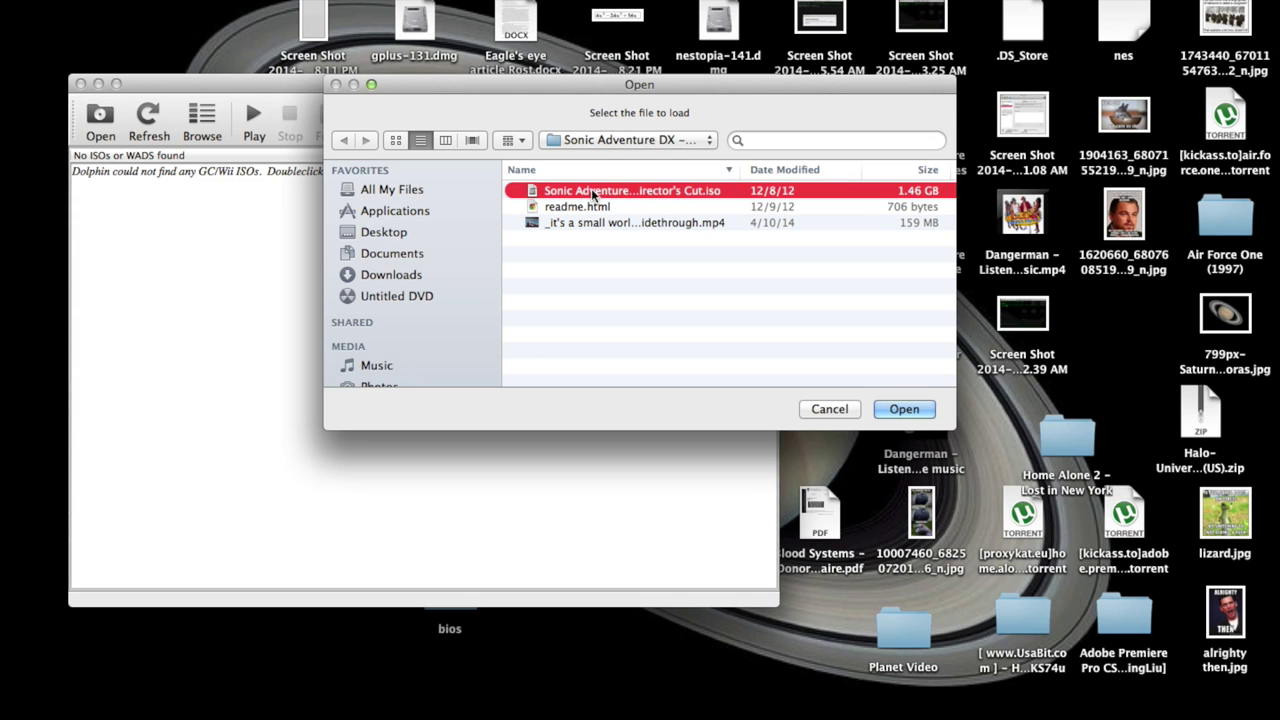
pyautogui.click(897, 413)
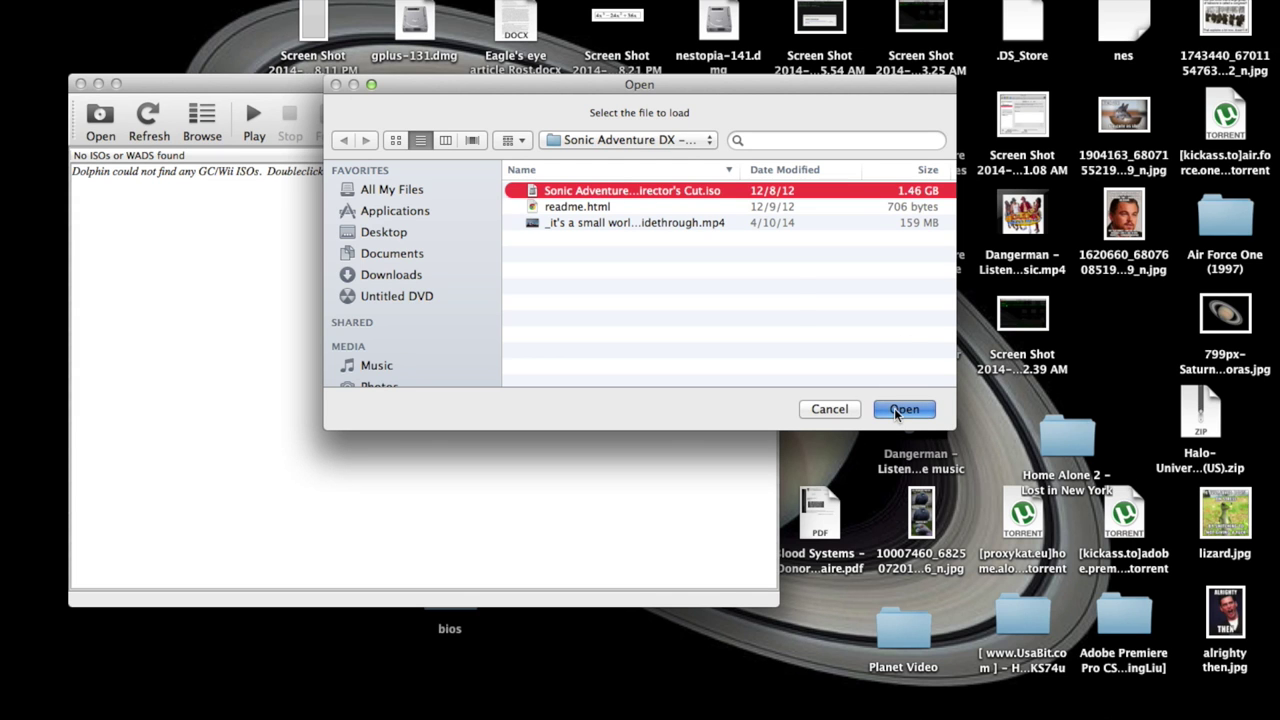
pyautogui.click(100, 118)
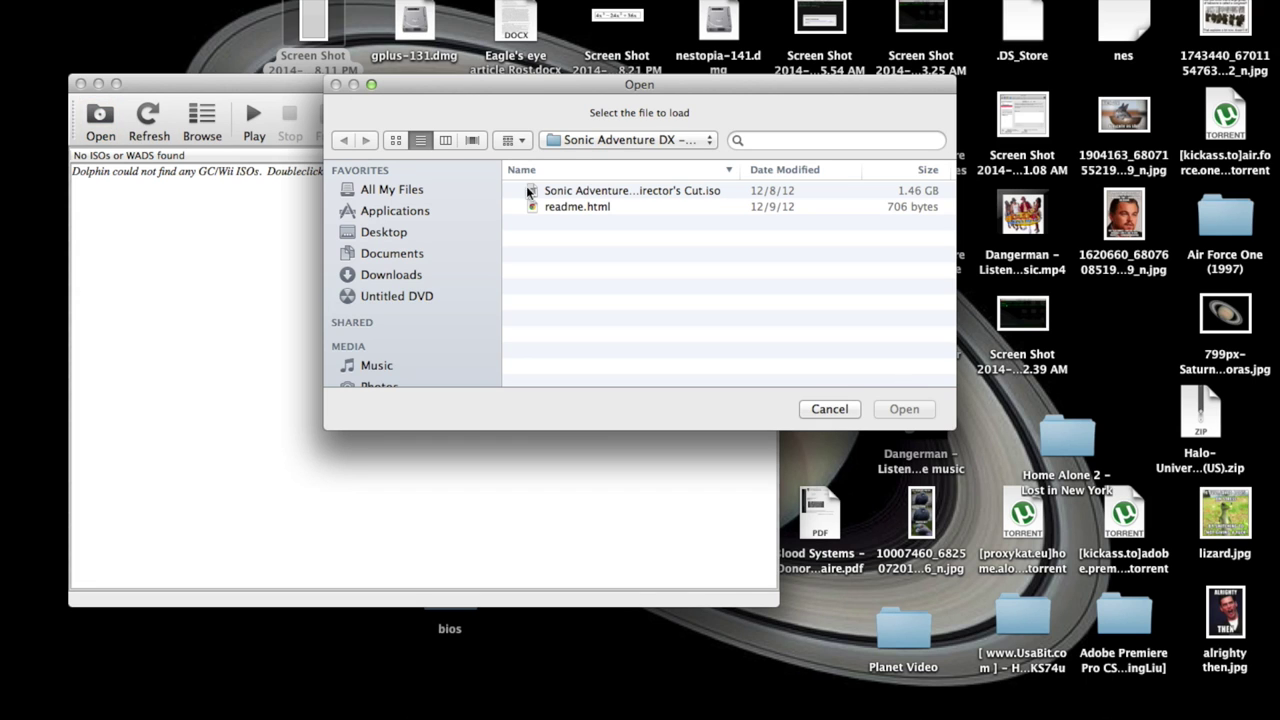
pyautogui.click(563, 194)
pyautogui.click(905, 409)
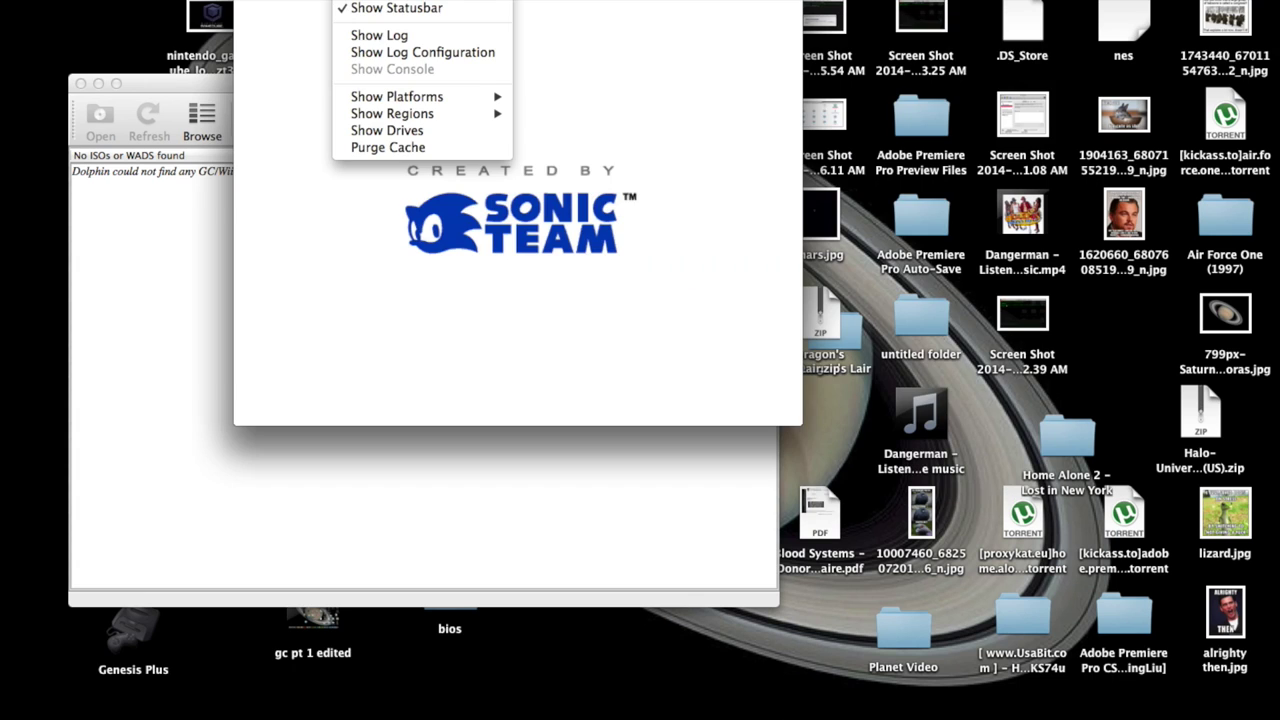
pyautogui.click(280, 2)
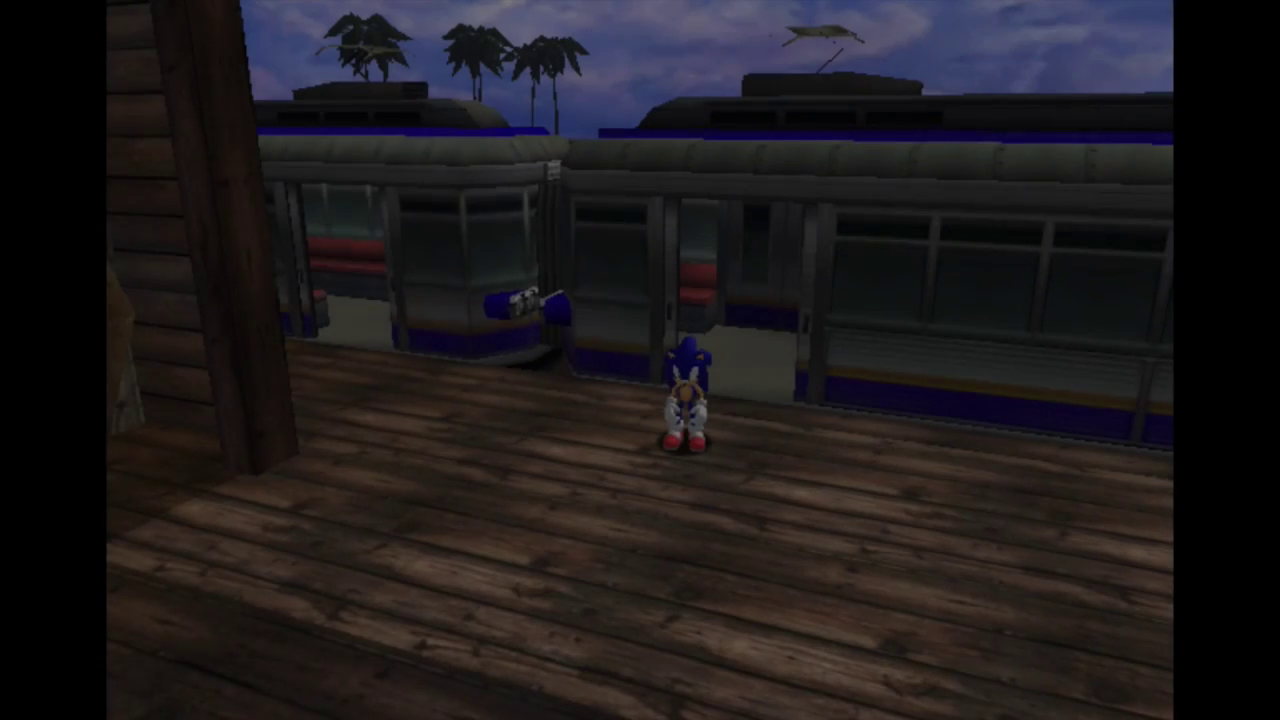
pyautogui.press('Left')
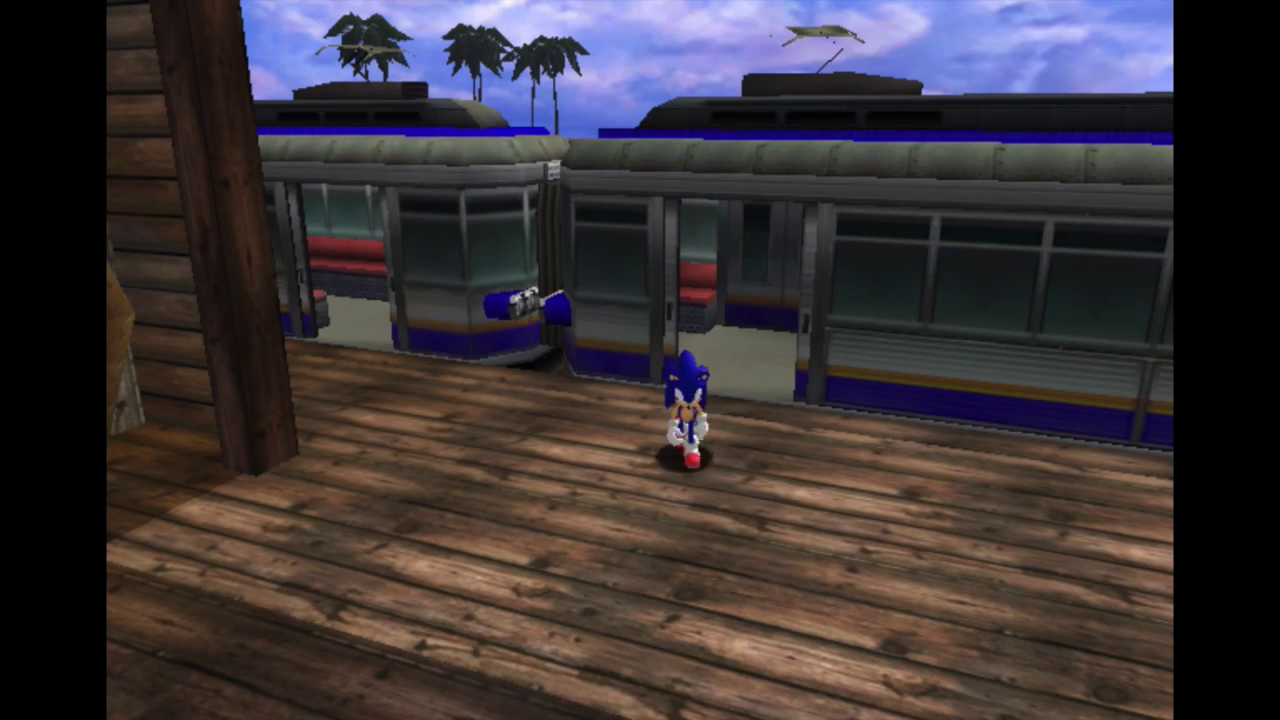
pyautogui.press('Left')
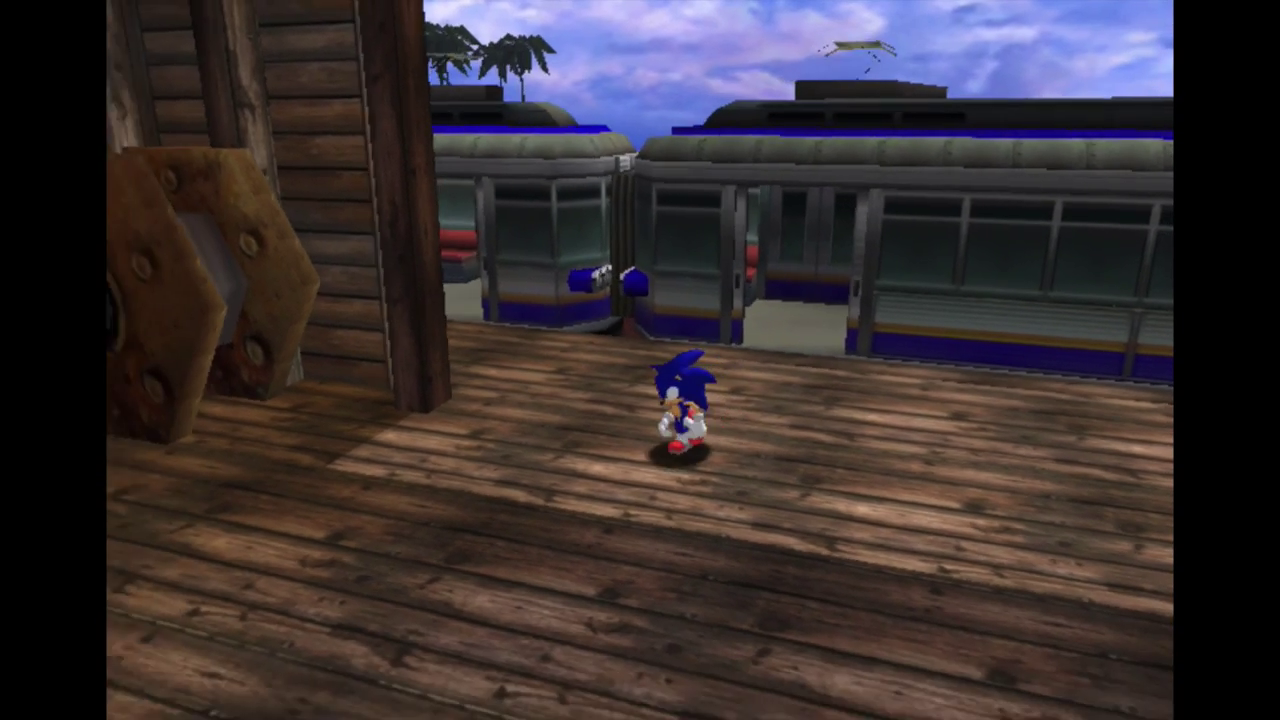
pyautogui.press('Left')
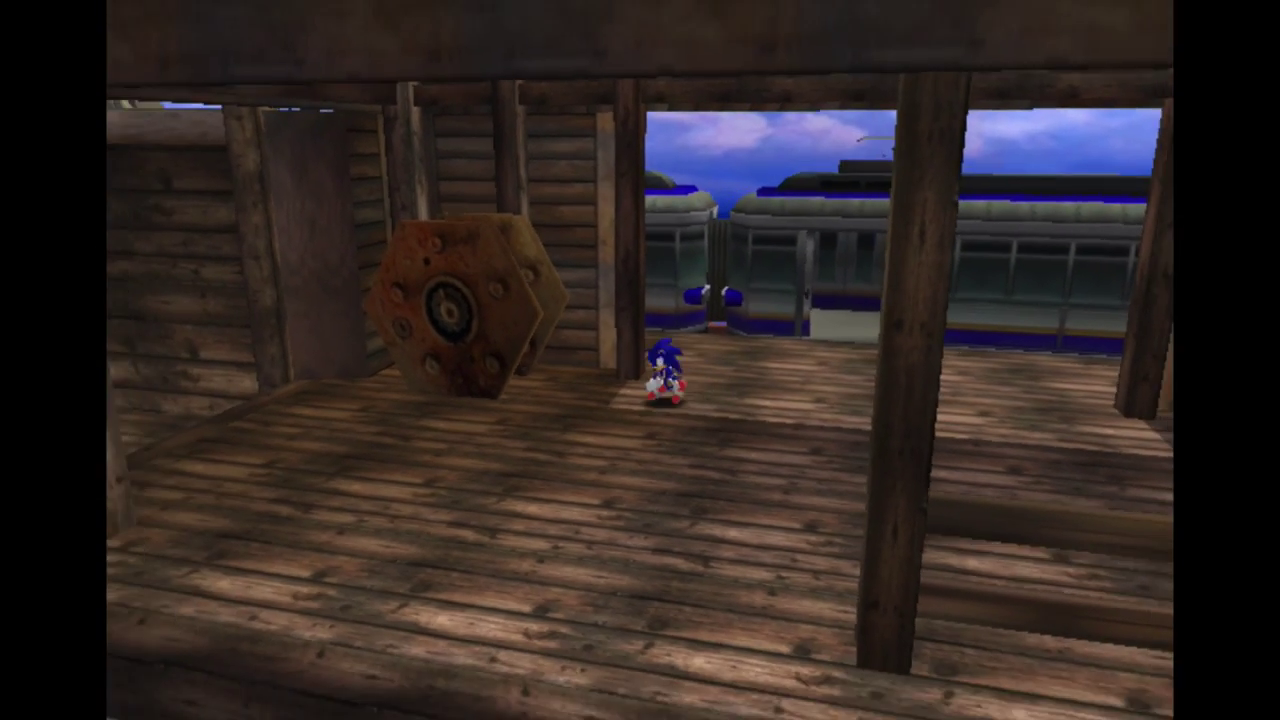
pyautogui.press('Left')
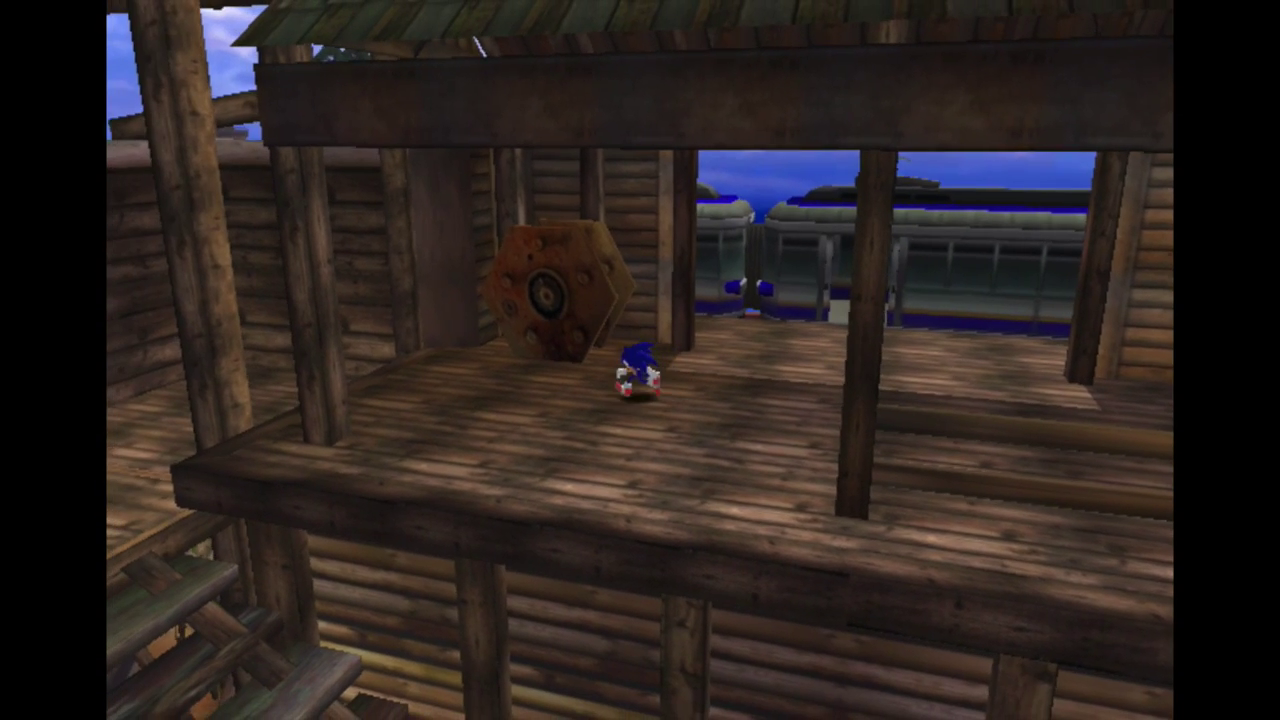
pyautogui.press('Left')
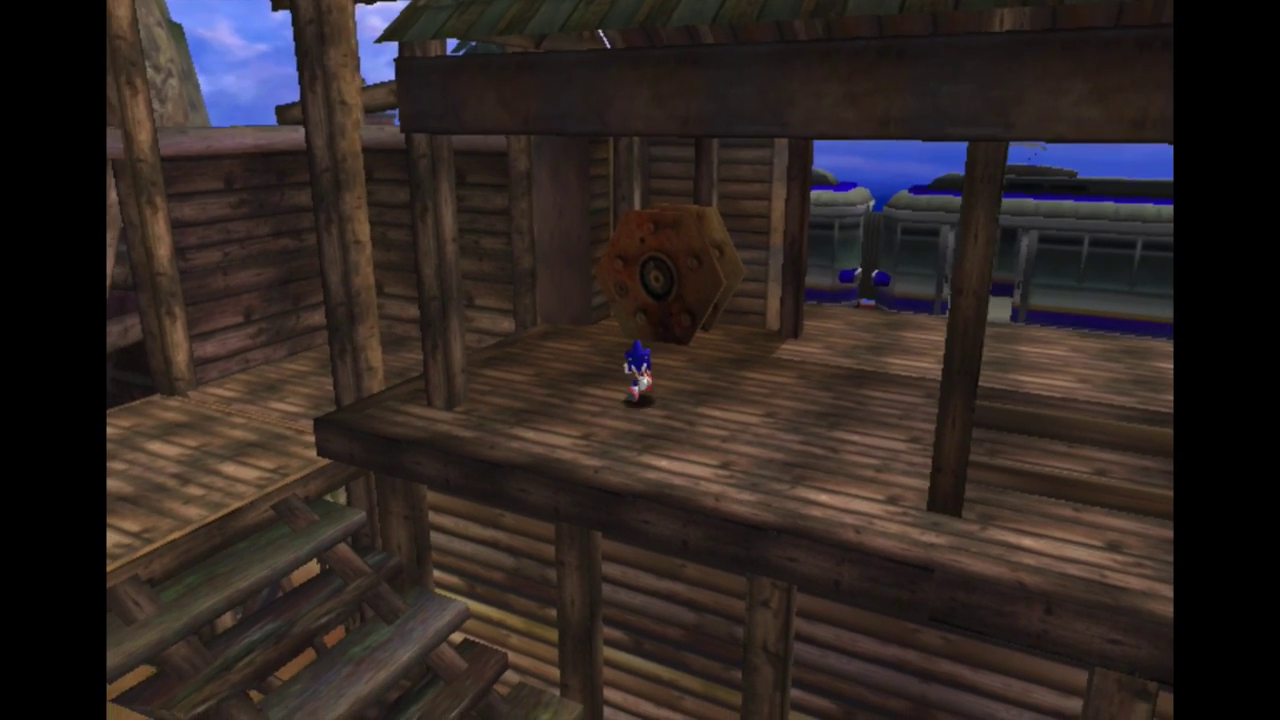
pyautogui.press('Down')
pyautogui.press('Down')
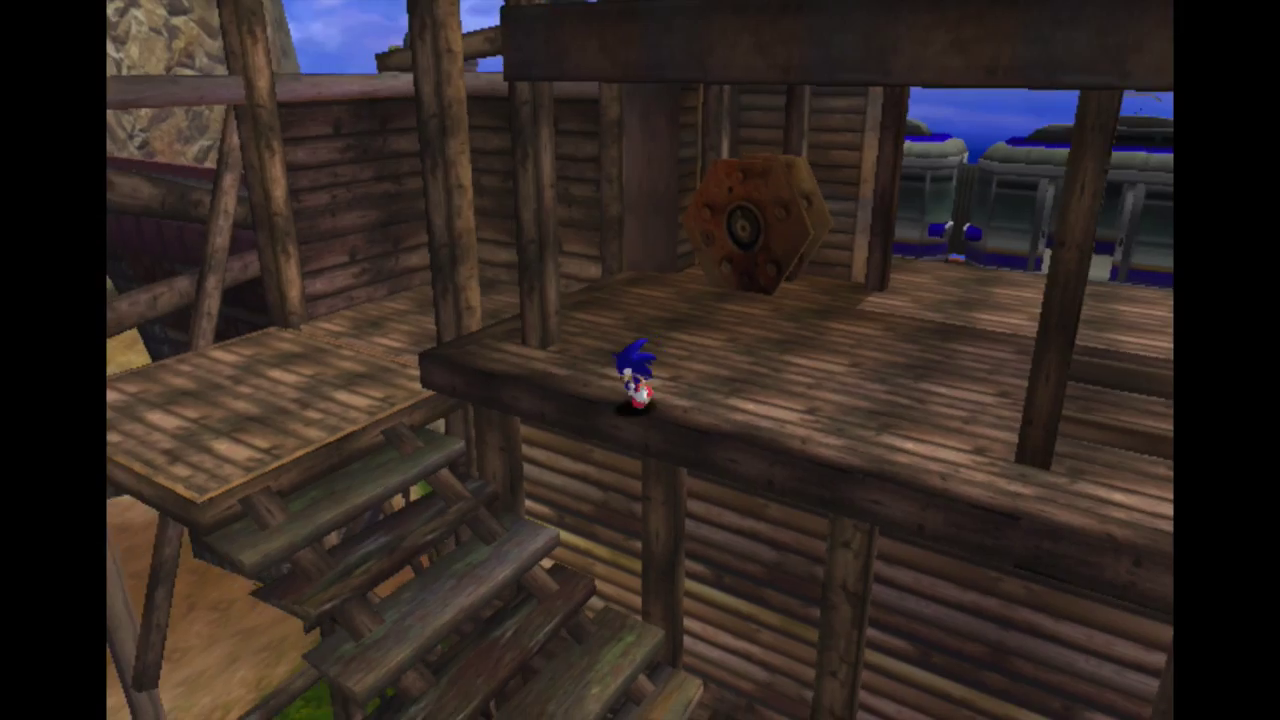
pyautogui.press('Down')
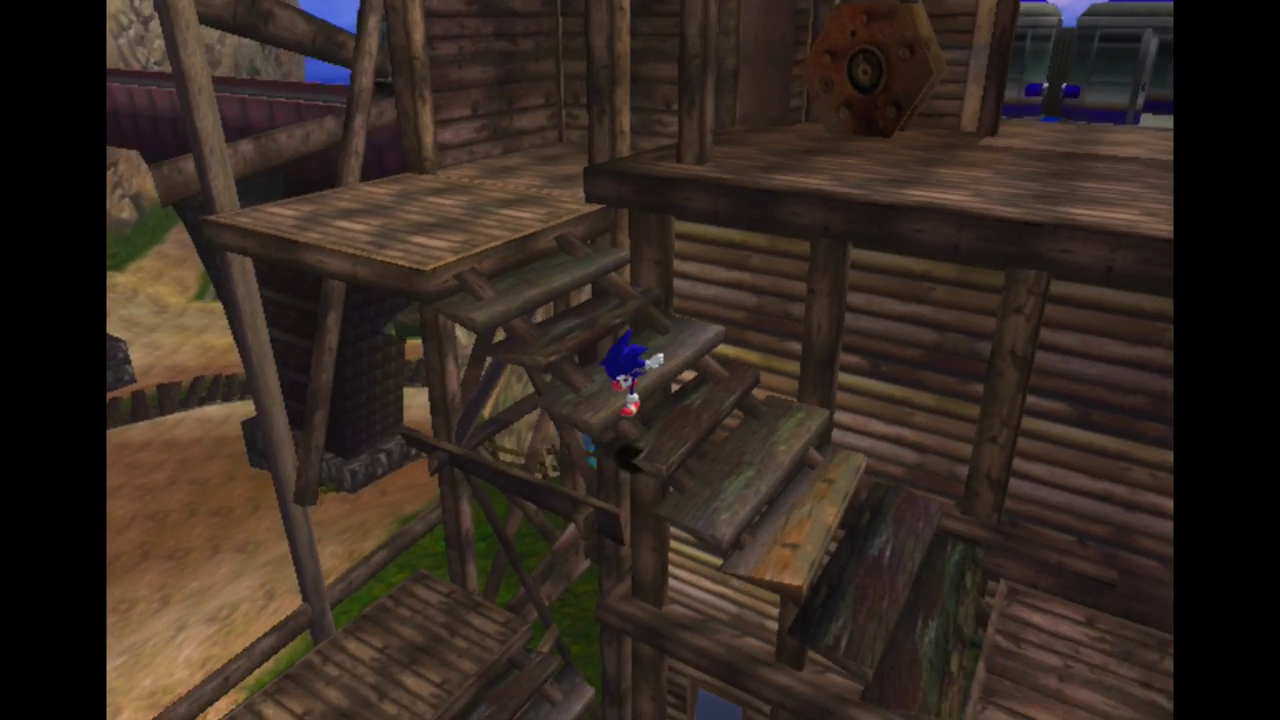
pyautogui.press('Down')
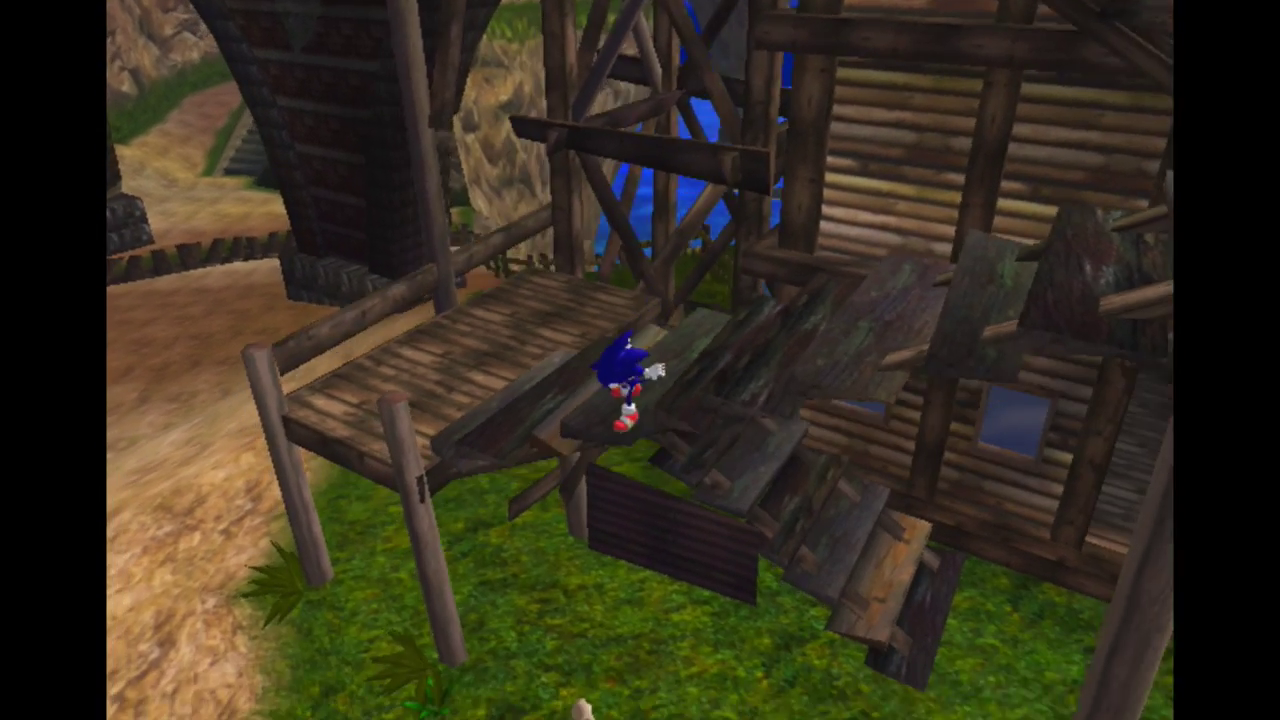
pyautogui.press('Left')
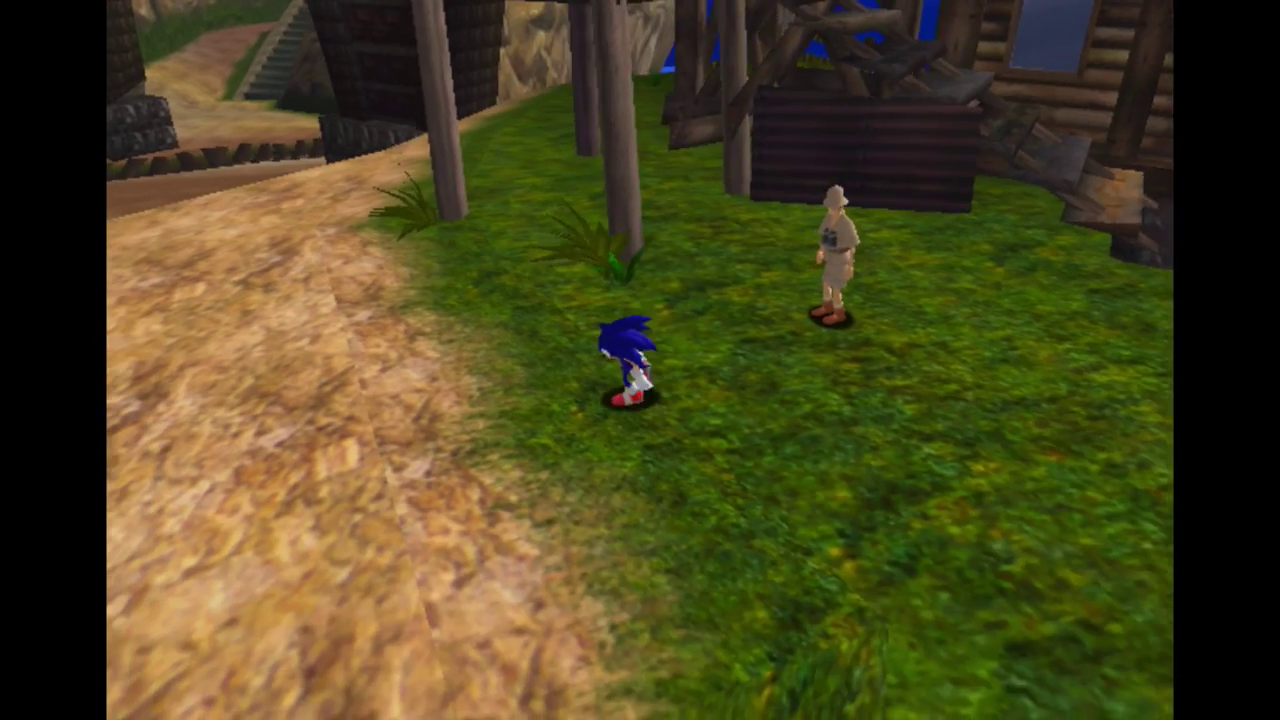
pyautogui.press('Up')
pyautogui.press('Up')
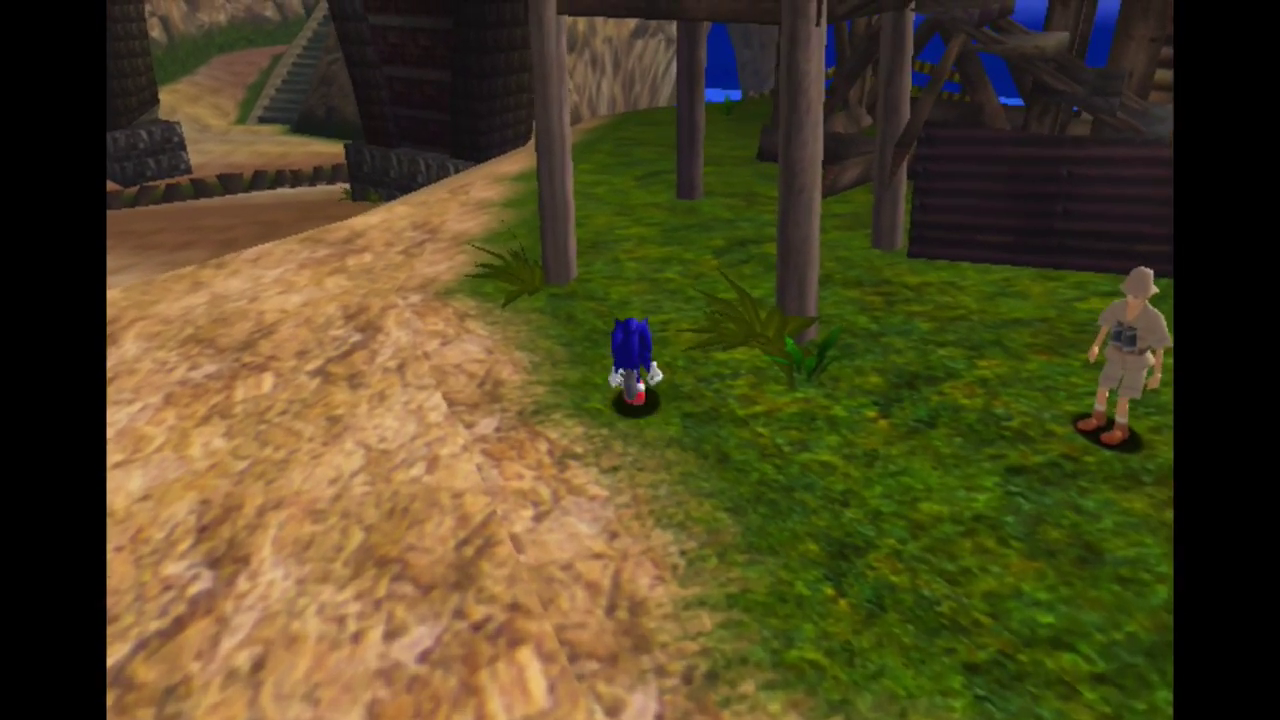
pyautogui.press('Left')
pyautogui.press('Left')
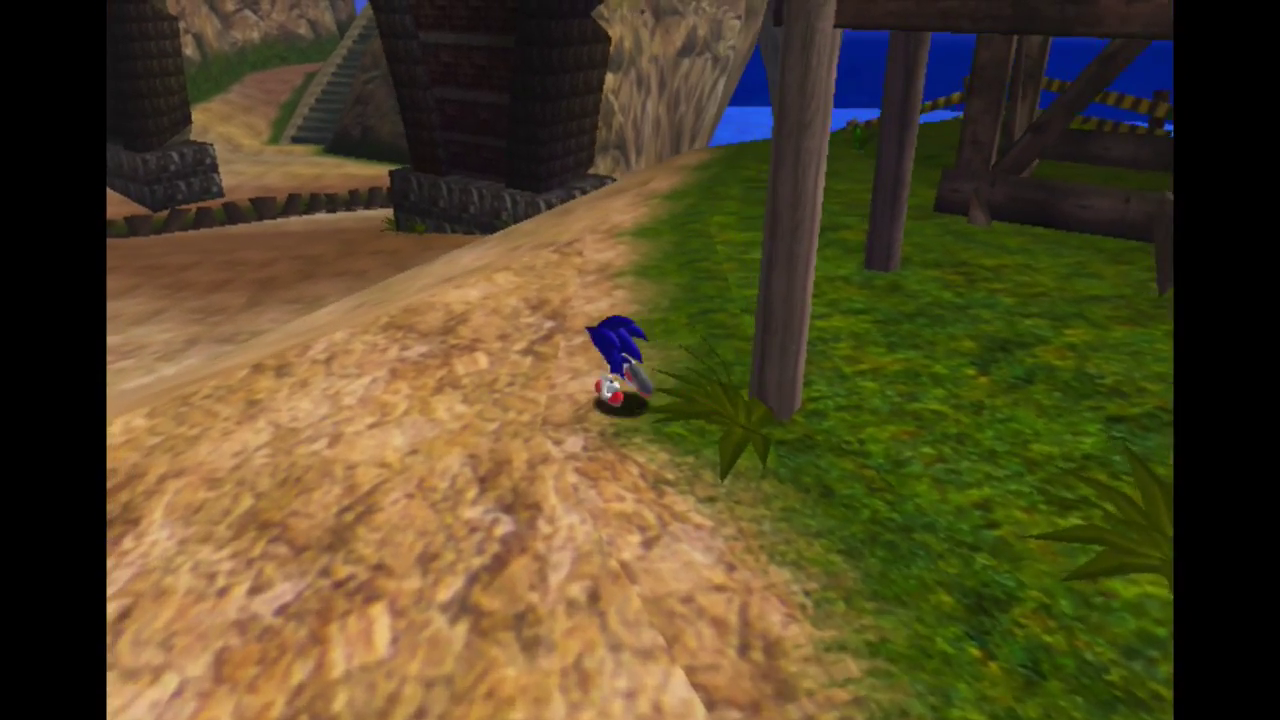
pyautogui.press('space')
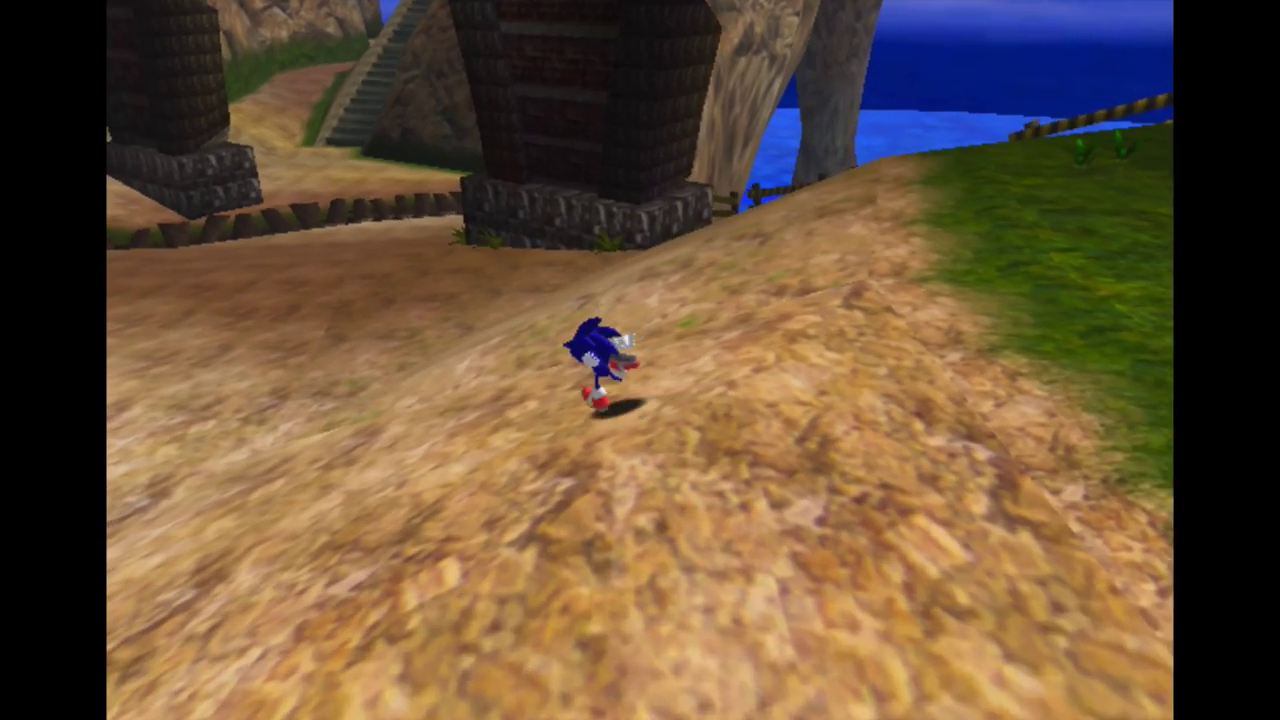